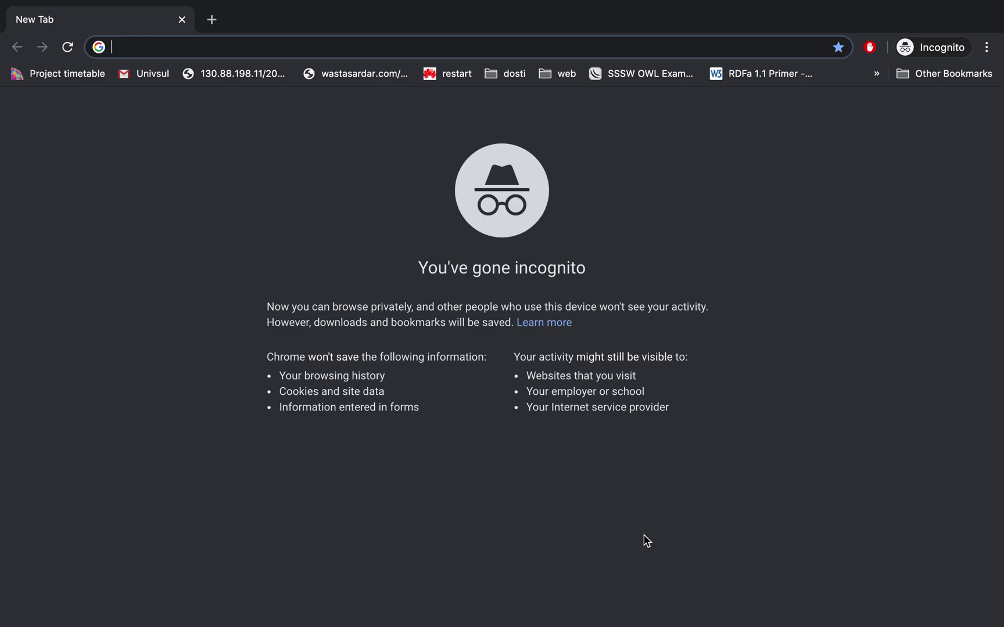
Enter gmail.com in the incognito address bar, correcting the typo, and load the site.
text(gm)
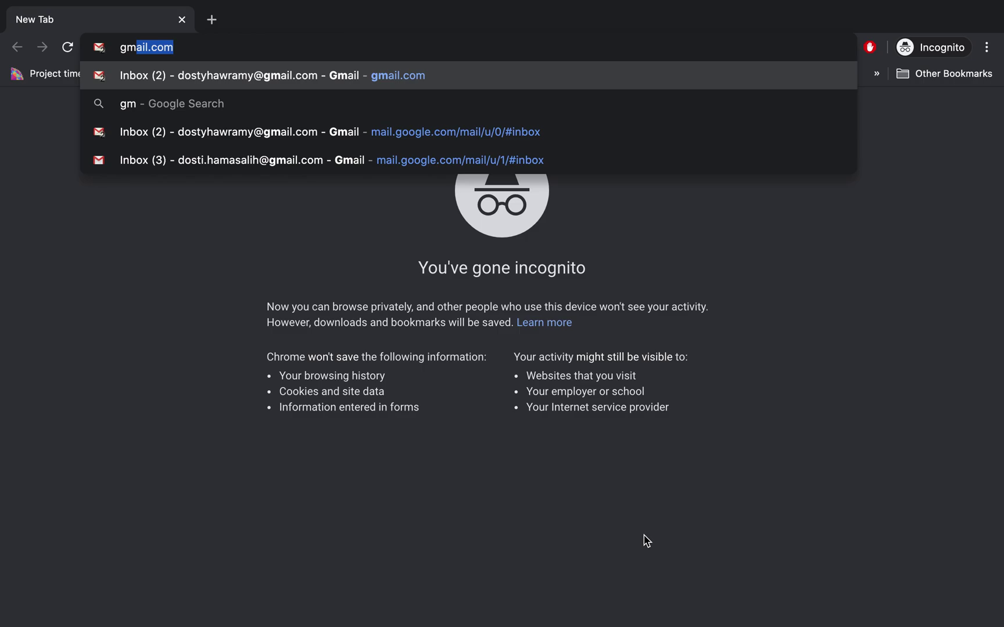
text(ail.c)
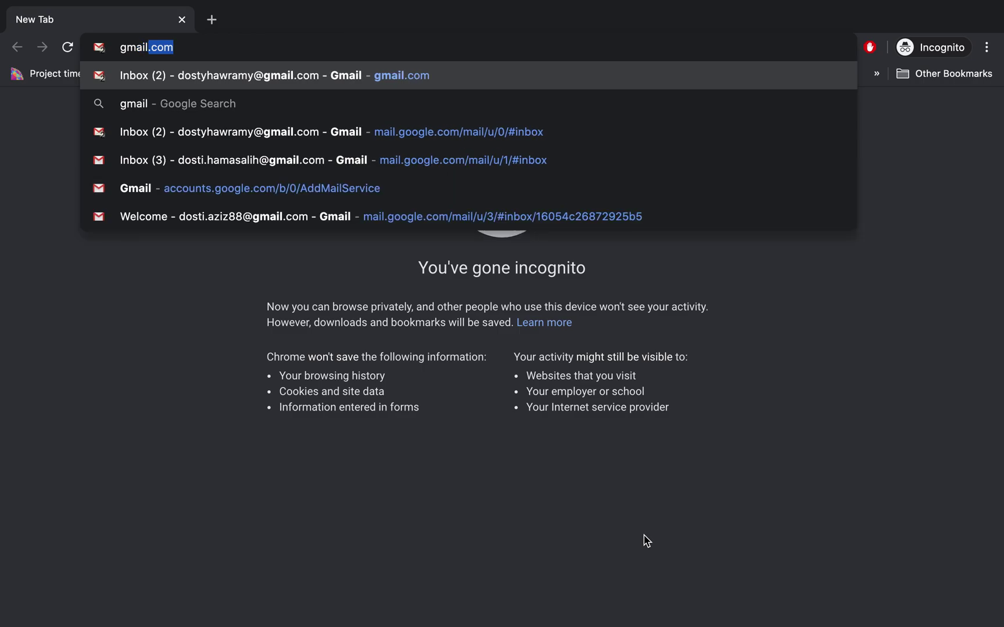
key(BackSpace)
text(.com)
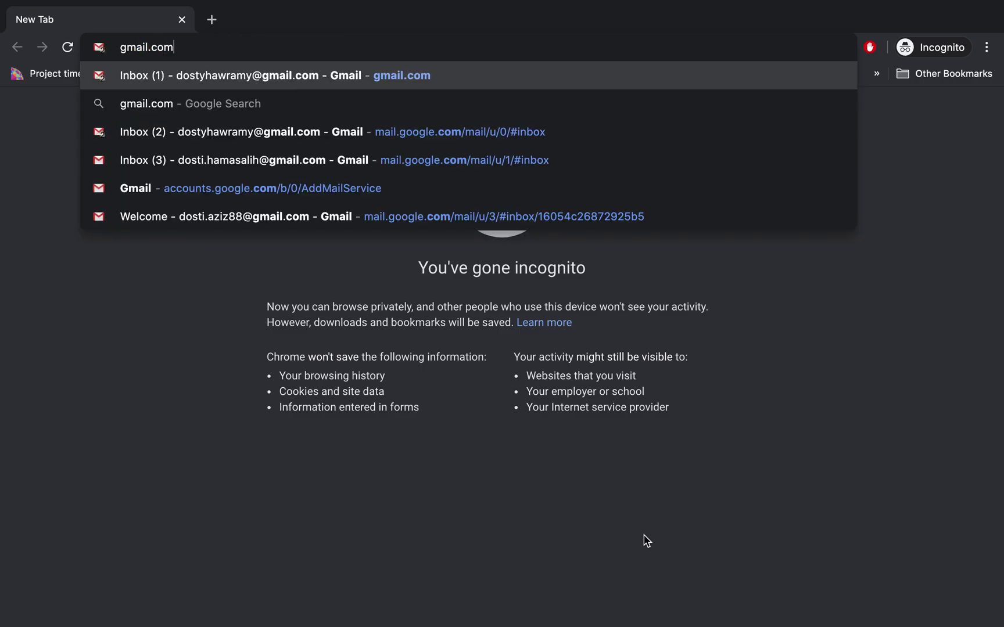
key(Return)
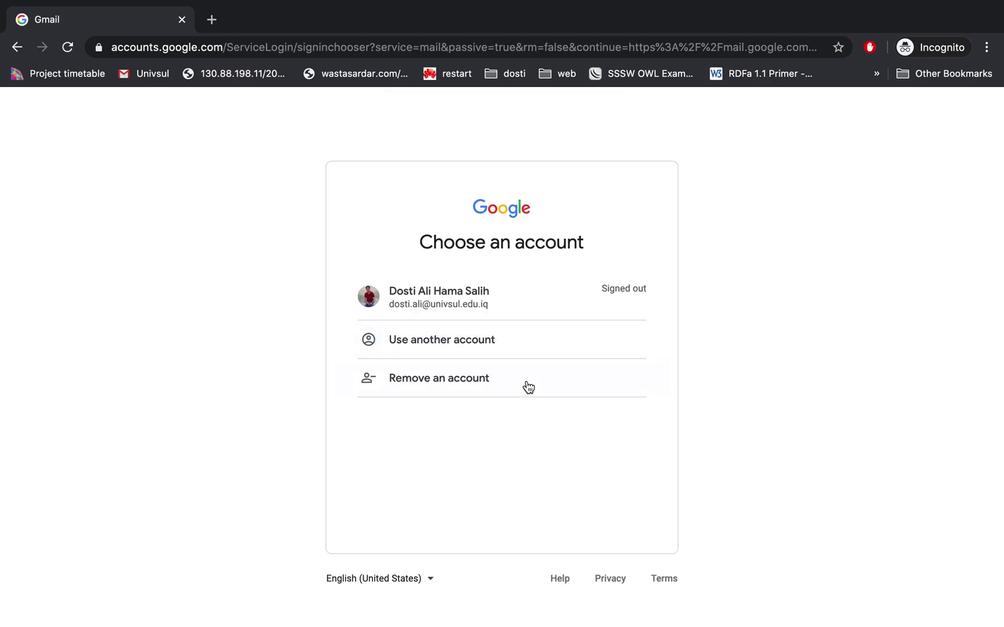
Choose Use another account and submit the account's Gmail address, correcting a typo along the way.
click(472, 344)
click(429, 337)
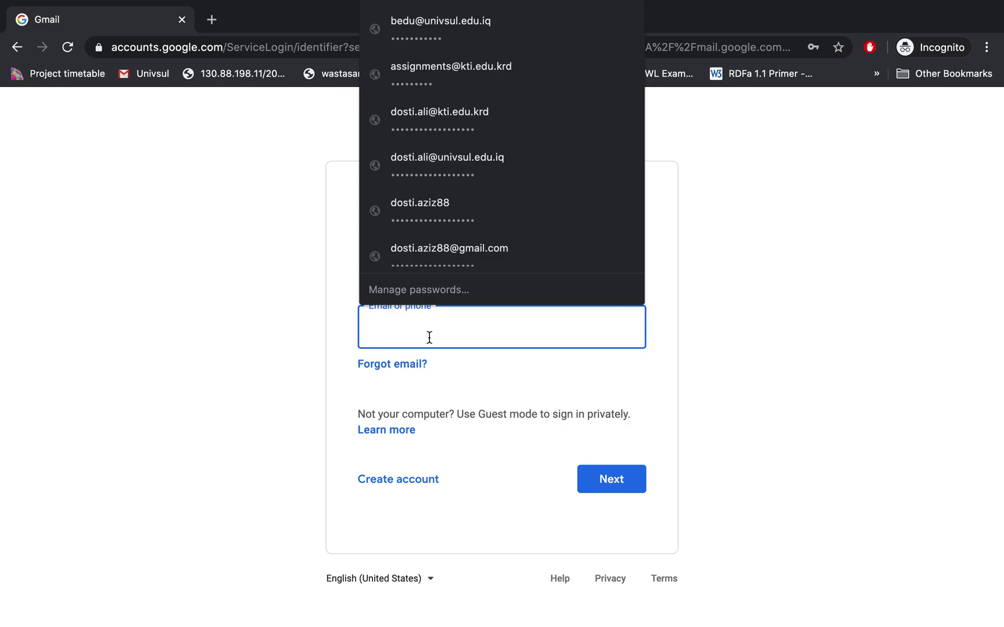
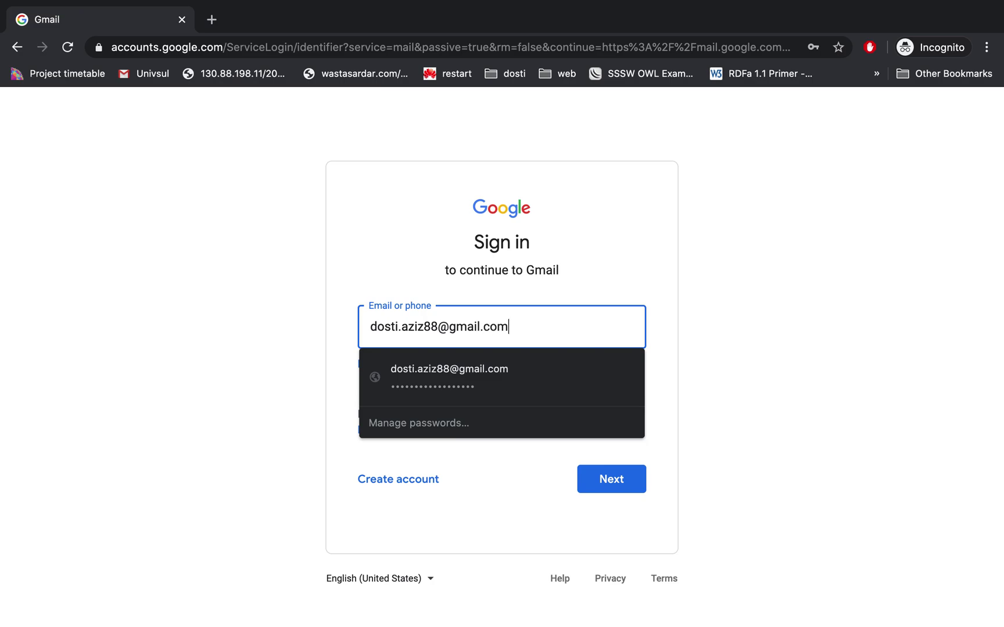
key(Return)
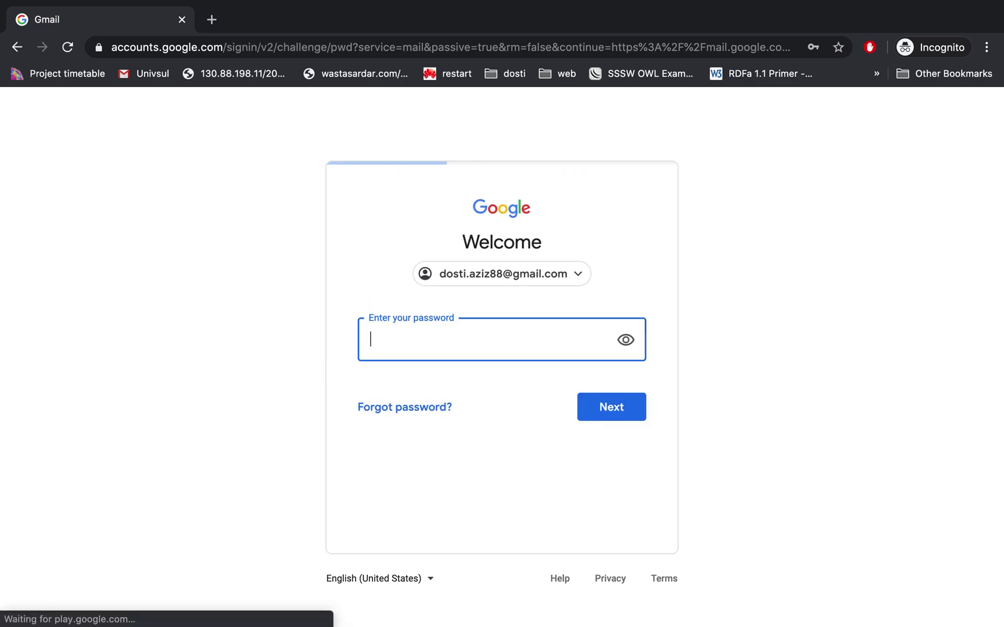
click(428, 350)
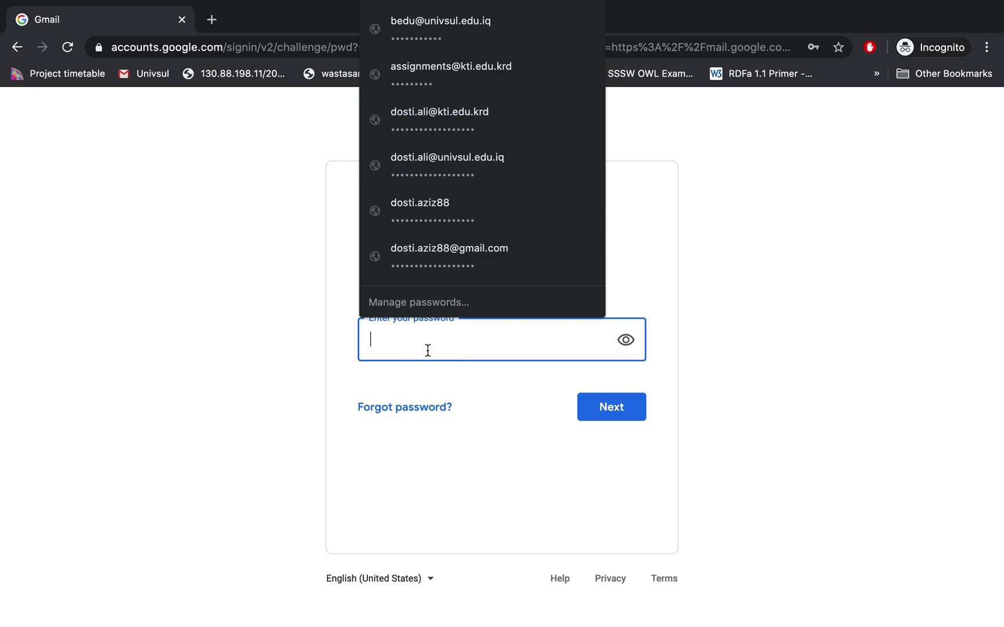
Fill in Chrome's saved password for the account and submit it to open the Gmail inbox.
click(441, 261)
click(618, 408)
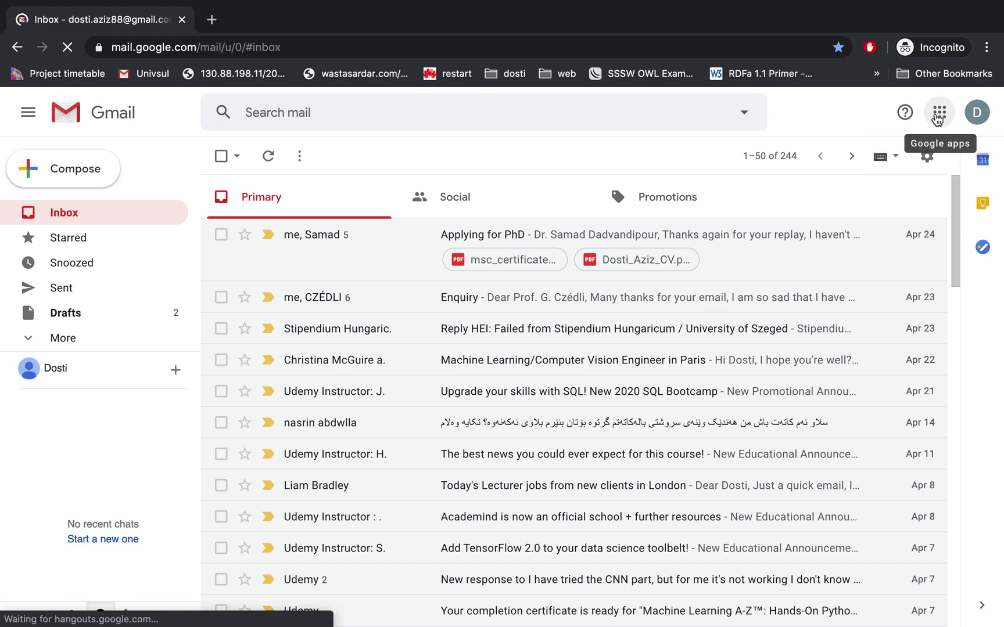
Launch Classroom from the Google apps grid in Gmail.
click(937, 116)
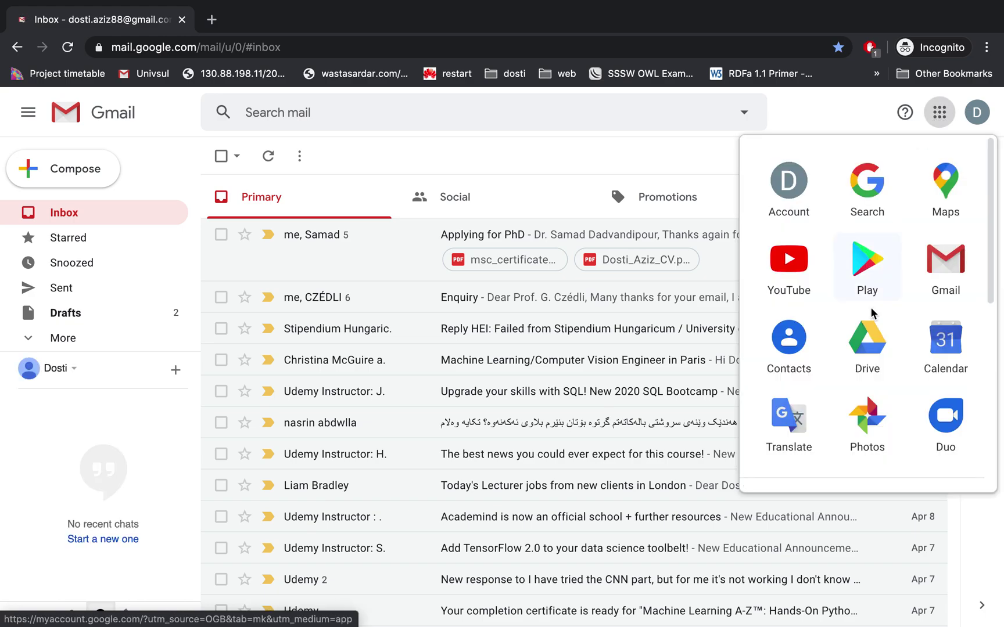
scroll(870, 307, down, 5)
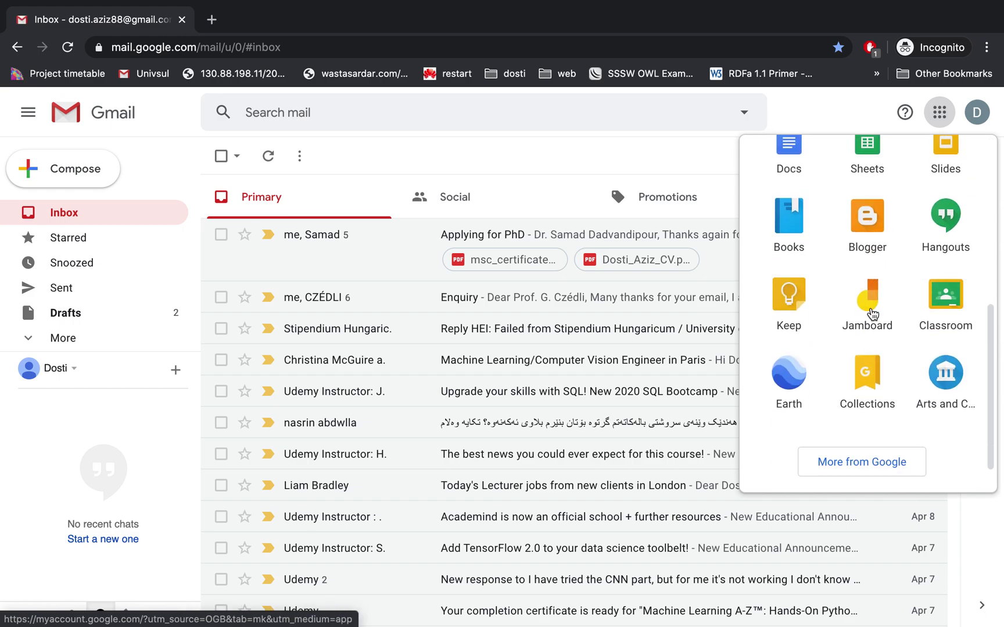
click(946, 302)
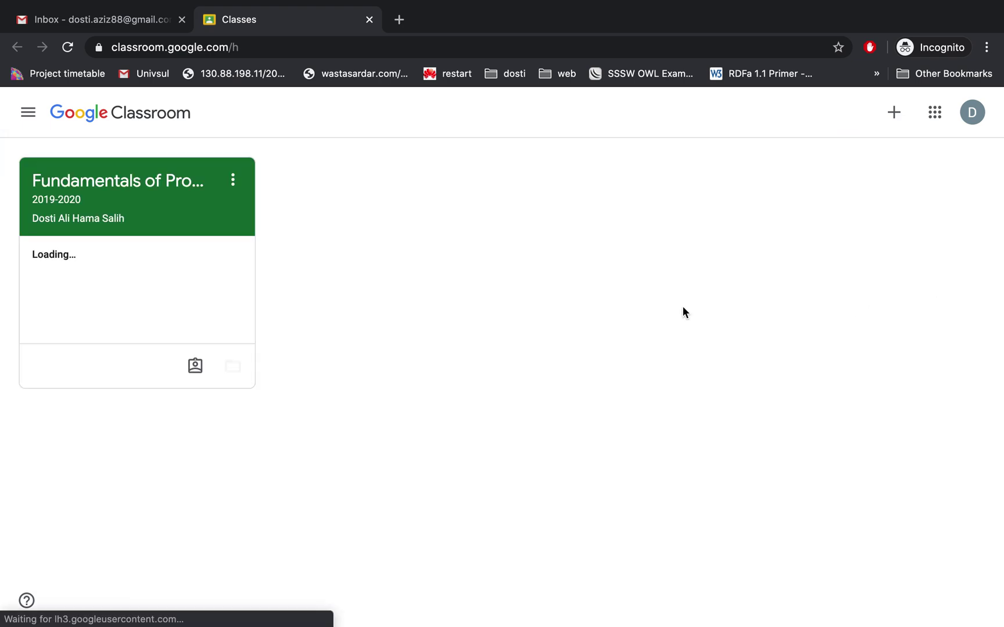
click(970, 114)
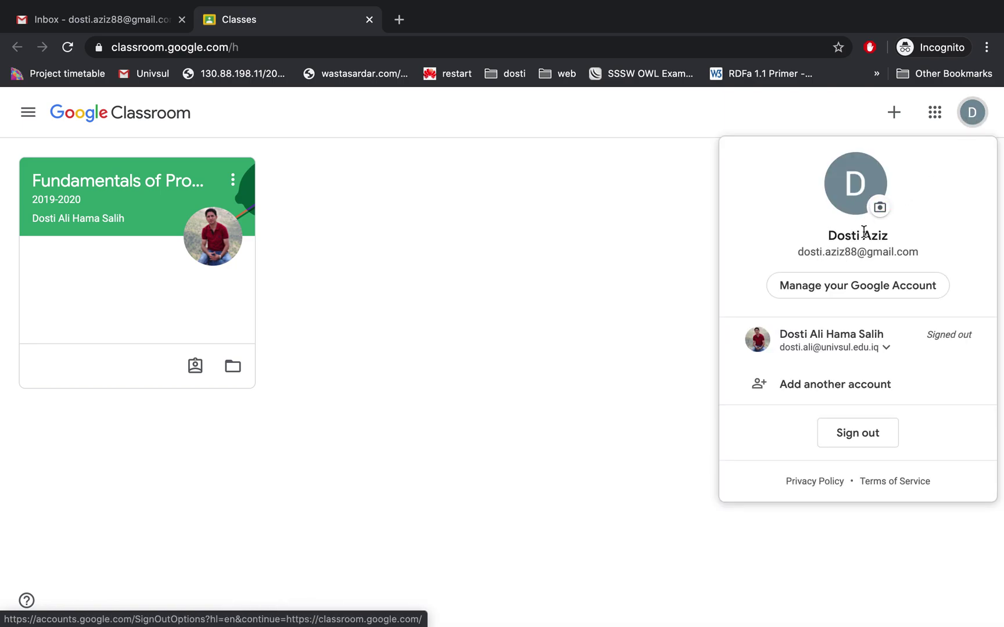
click(972, 115)
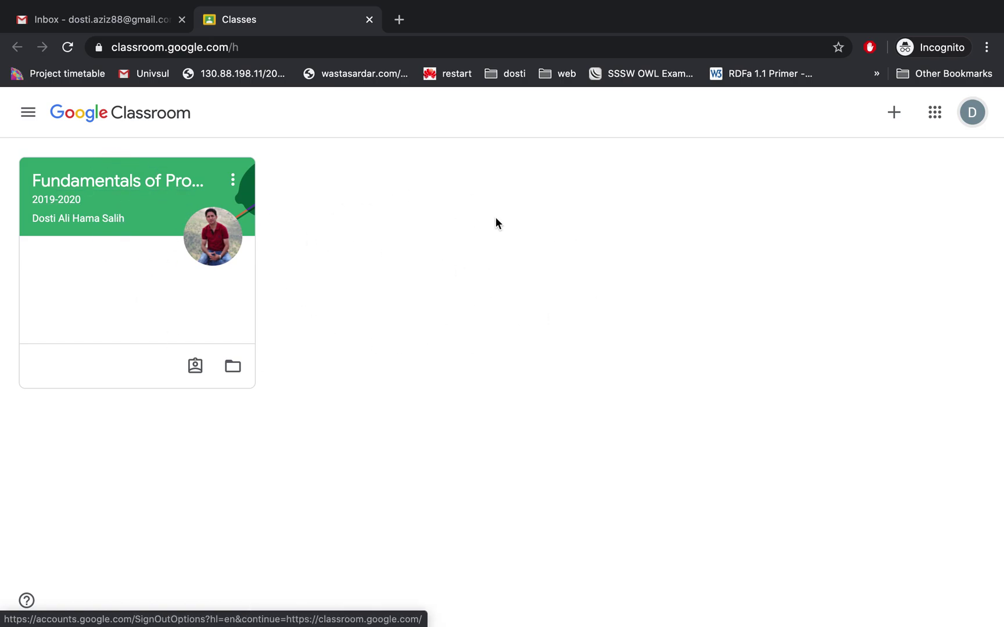
Choose Join class from the + menu, paste the class code and join ICT 2019-2020.
click(898, 120)
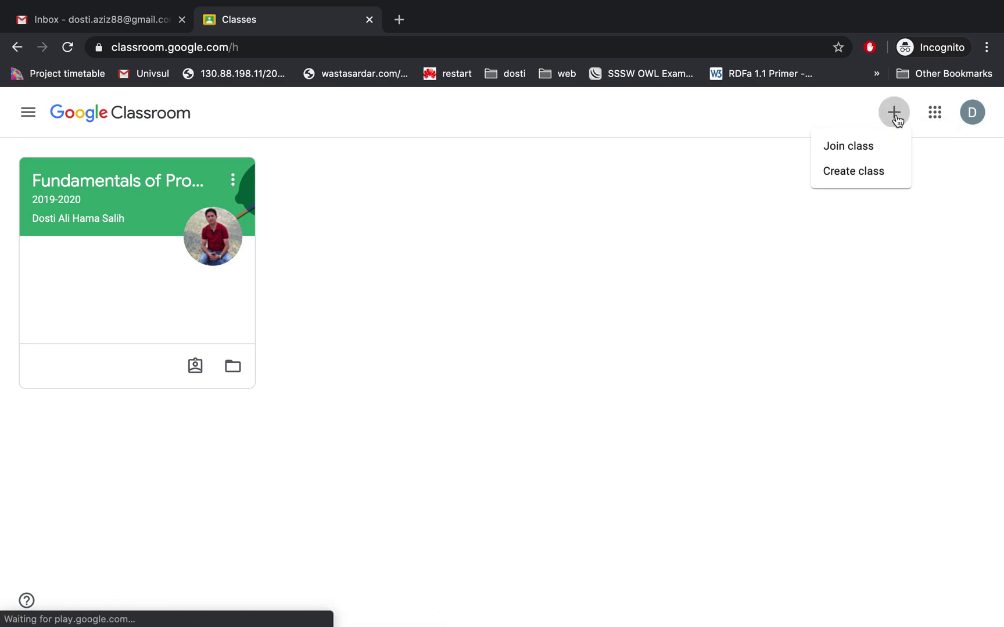
click(836, 157)
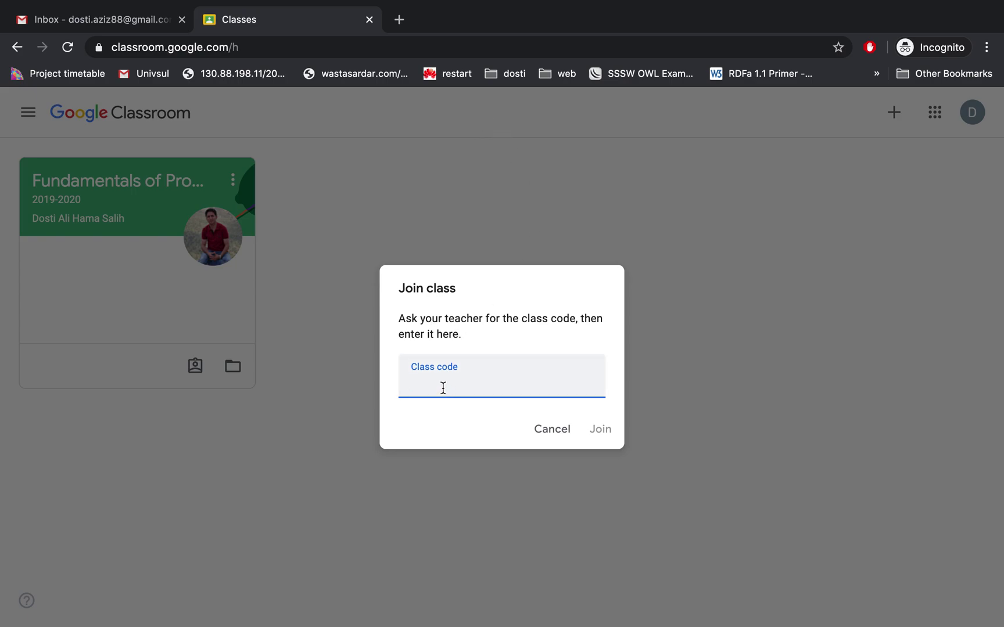
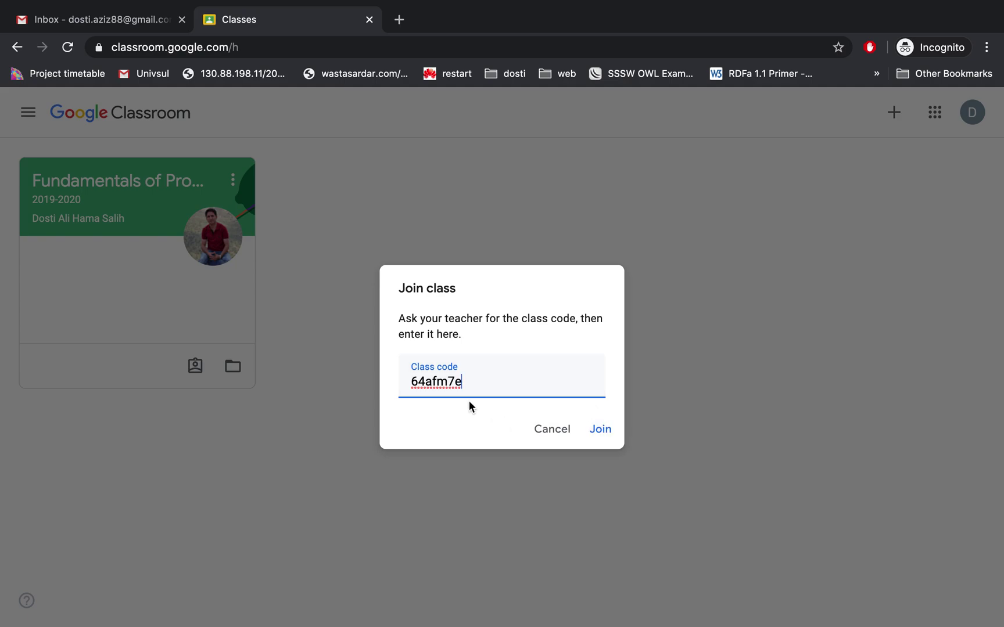
click(598, 431)
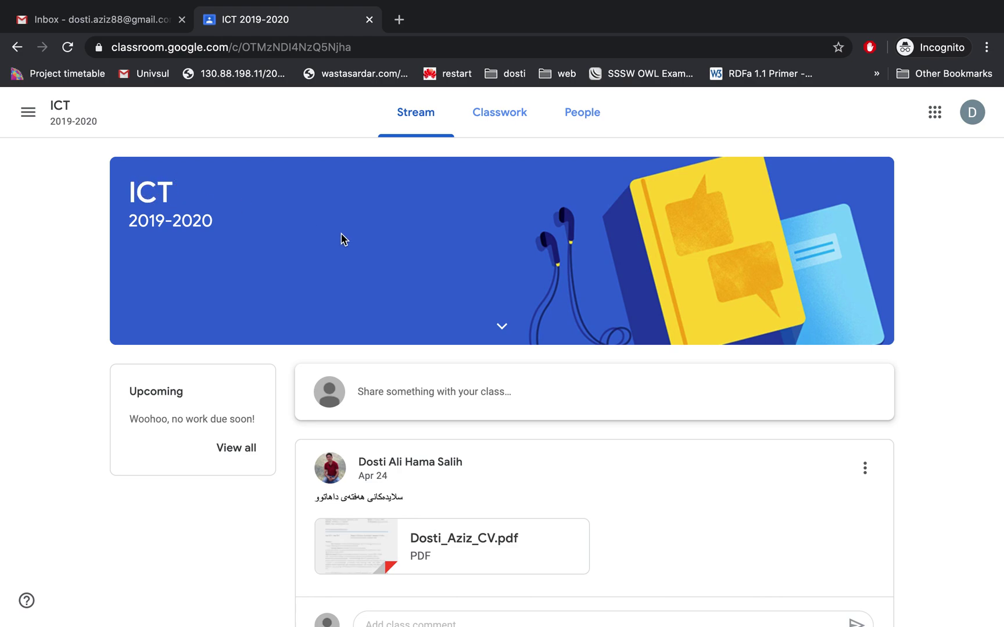
scroll(464, 485, down, 1)
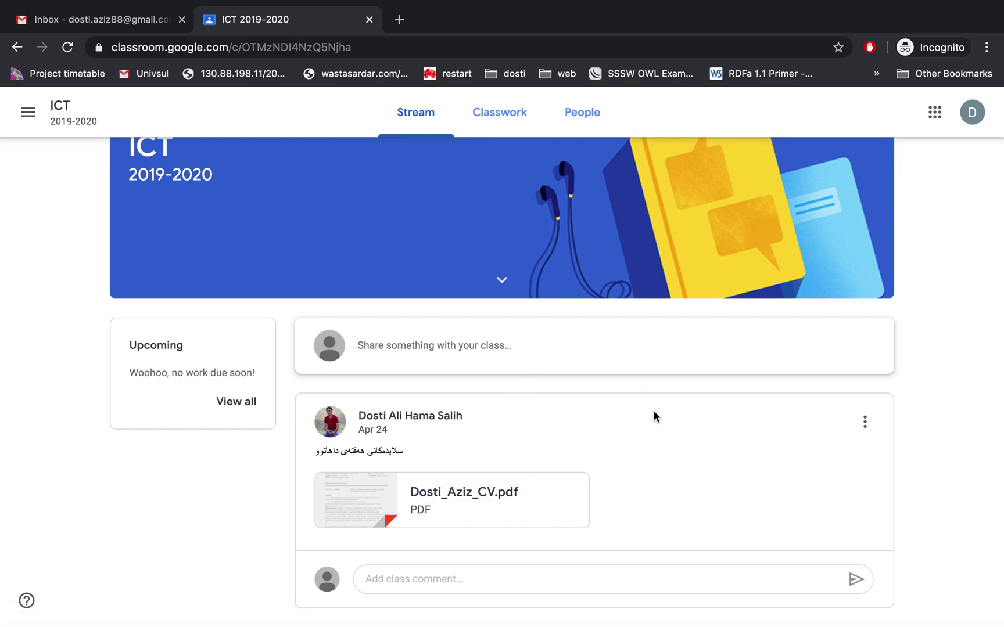
scroll(653, 406, up, 2)
scroll(652, 411, down, 2)
scroll(552, 291, up, 2)
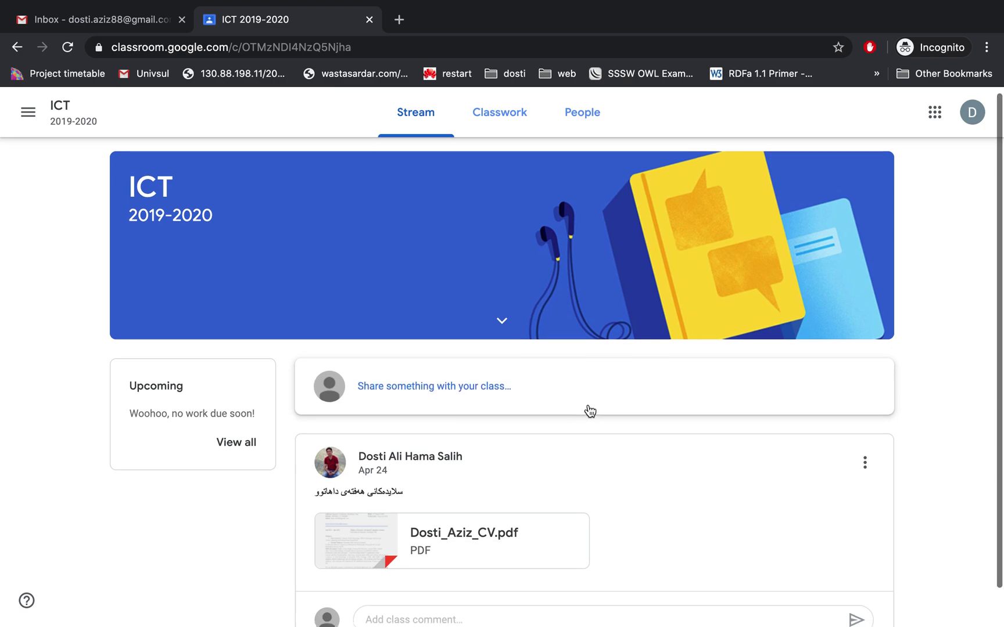
scroll(590, 411, down, 1)
scroll(590, 410, up, 1)
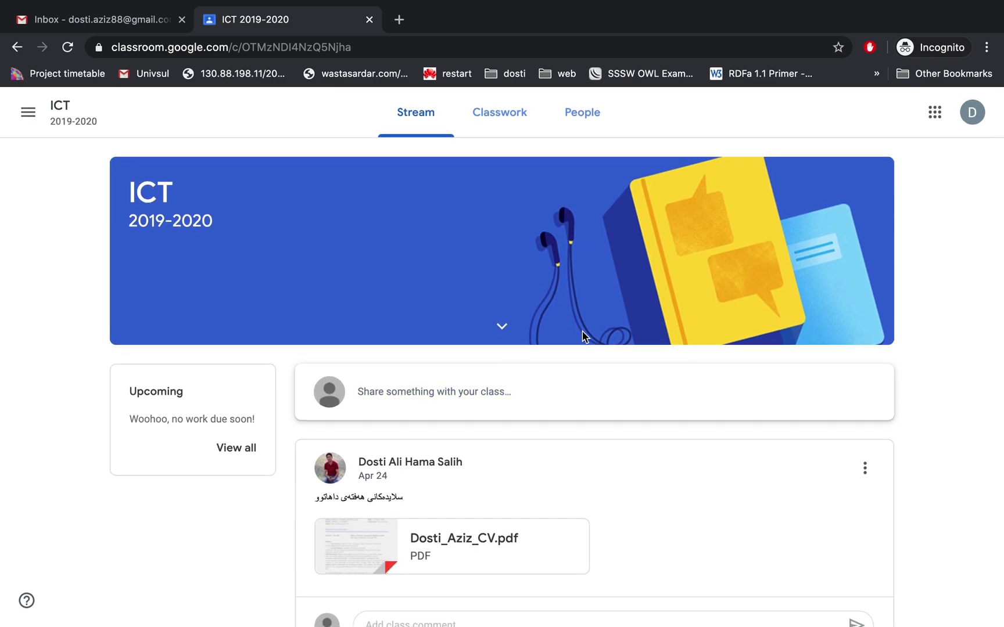